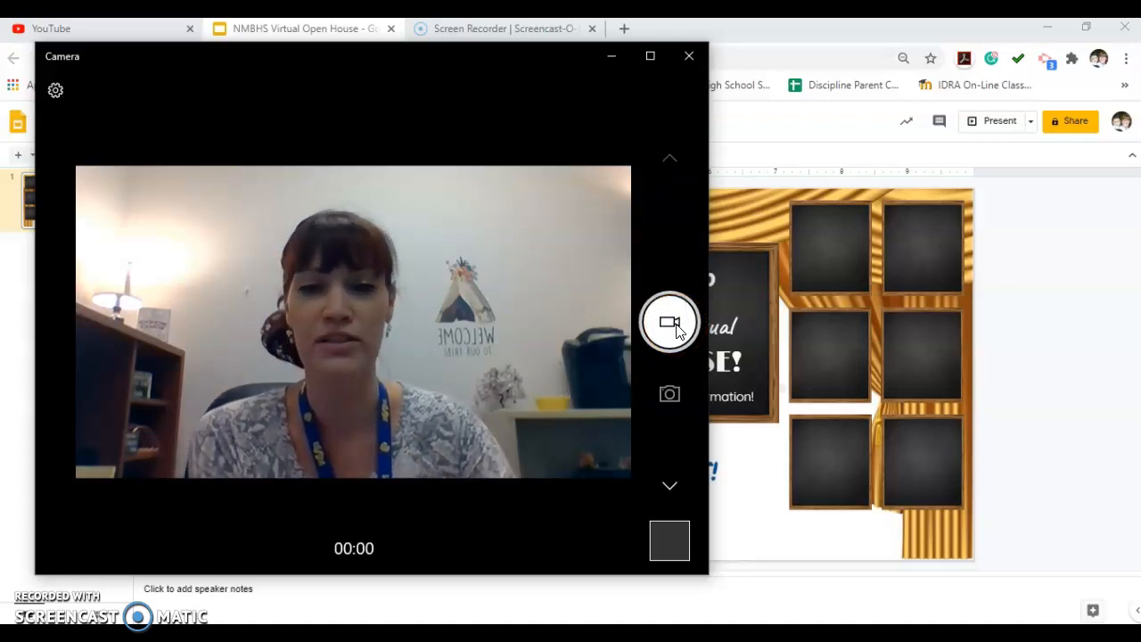
# Record a short webcam video in the Camera app and locate it in the Camera Roll folder under Pictures.
pyautogui.click(673, 326)
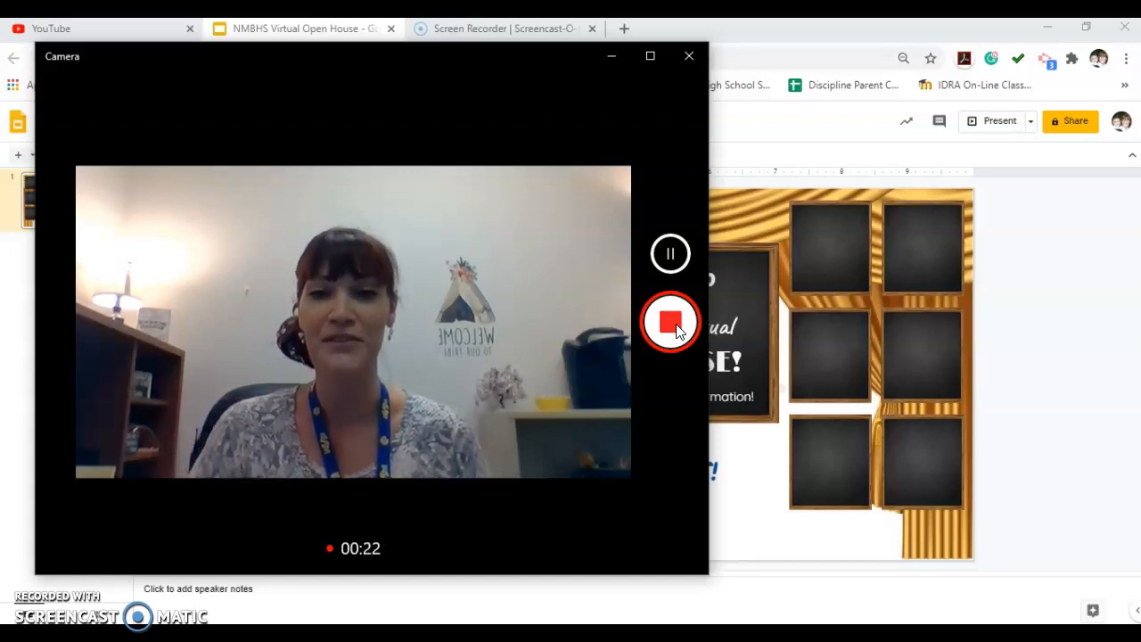
pyautogui.click(676, 324)
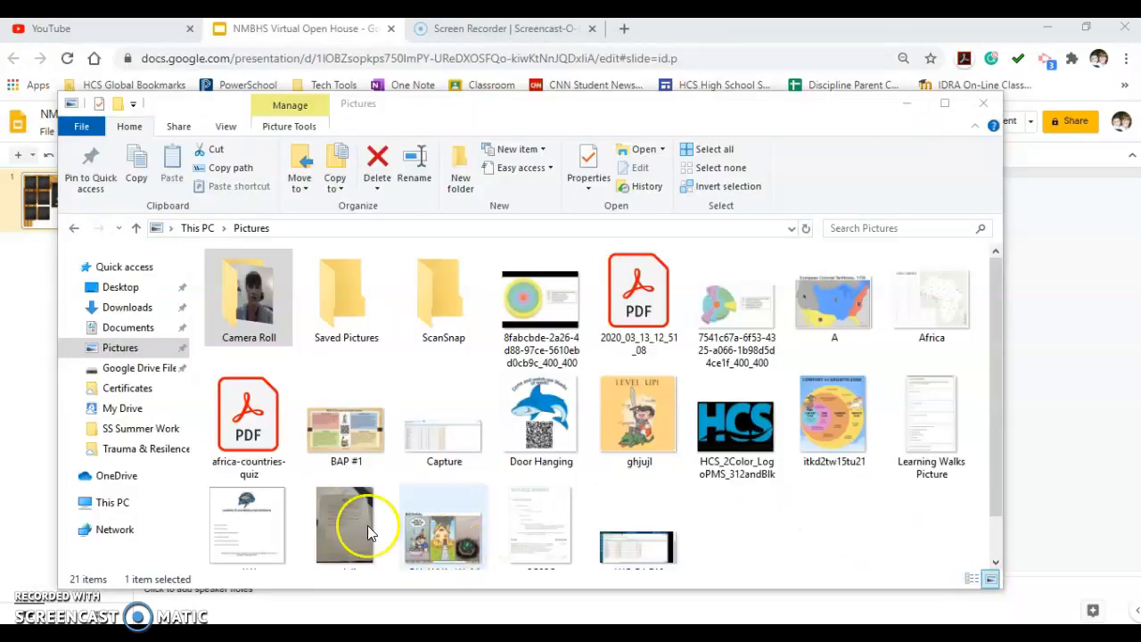
pyautogui.click(140, 348)
pyautogui.doubleClick(257, 283)
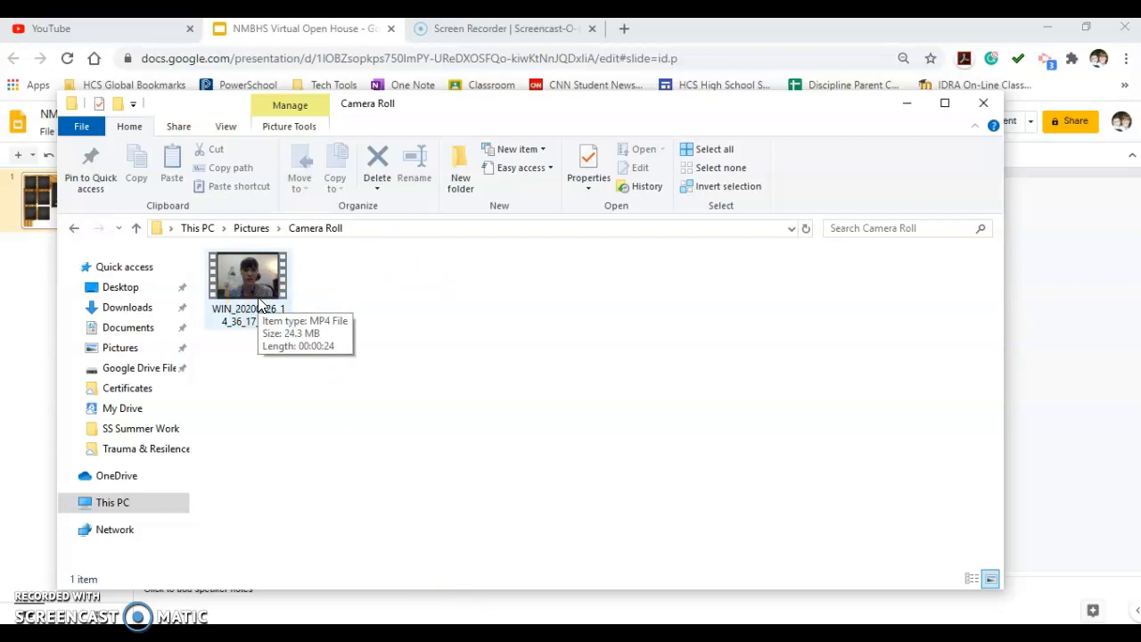
pyautogui.click(265, 308)
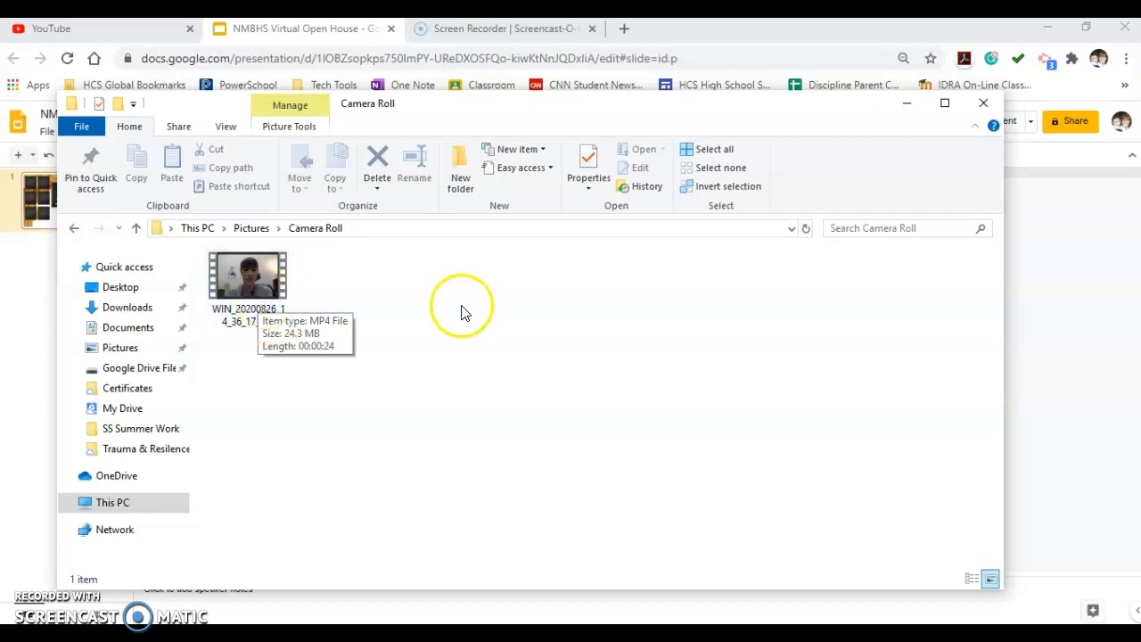
# Switch to YouTube in the browser and check which account is signed in.
pyautogui.click(126, 30)
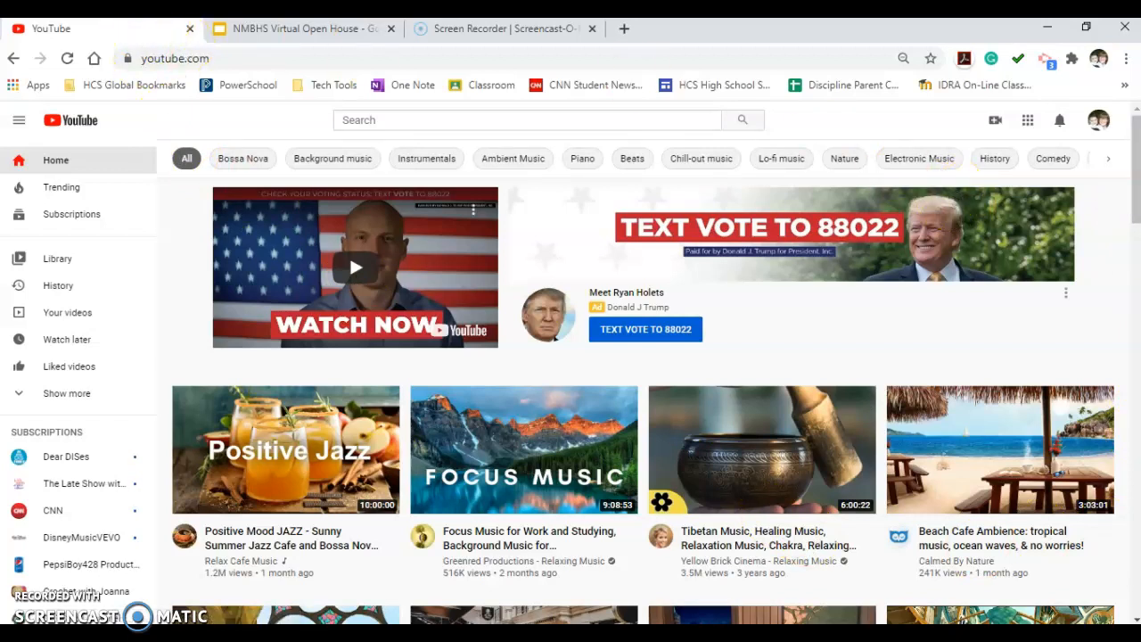
pyautogui.click(229, 62)
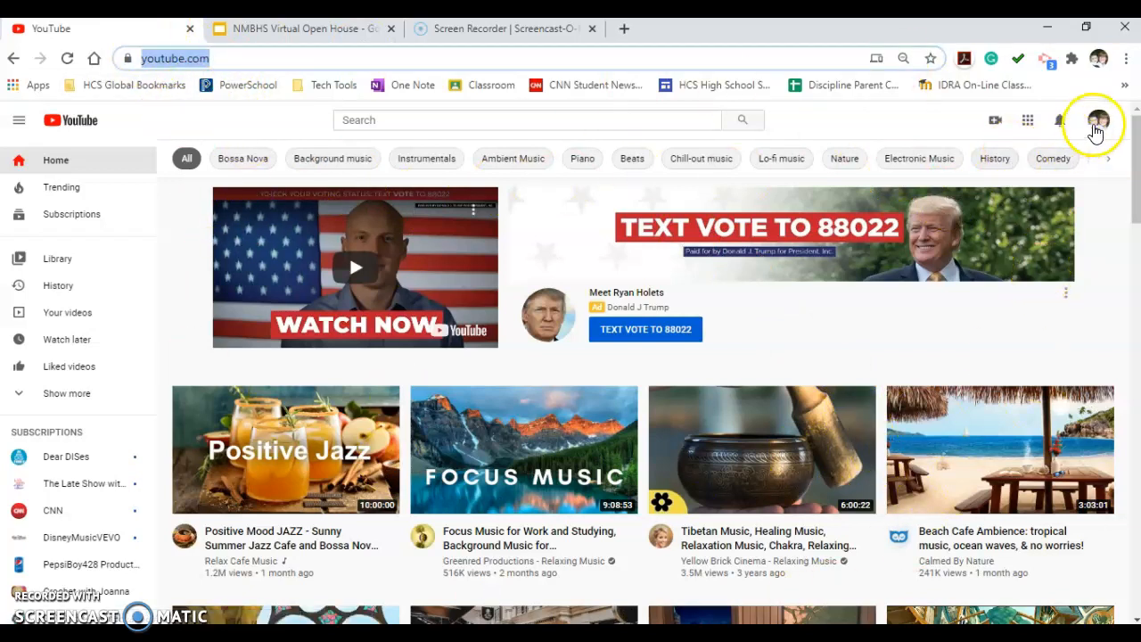
pyautogui.click(1100, 123)
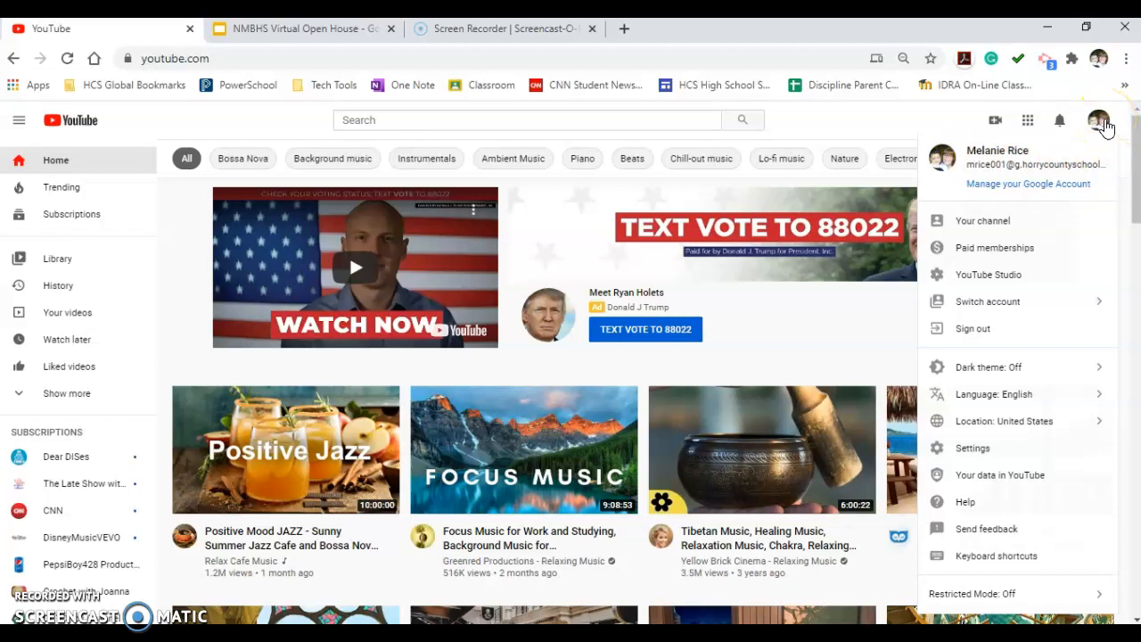
pyautogui.click(1103, 124)
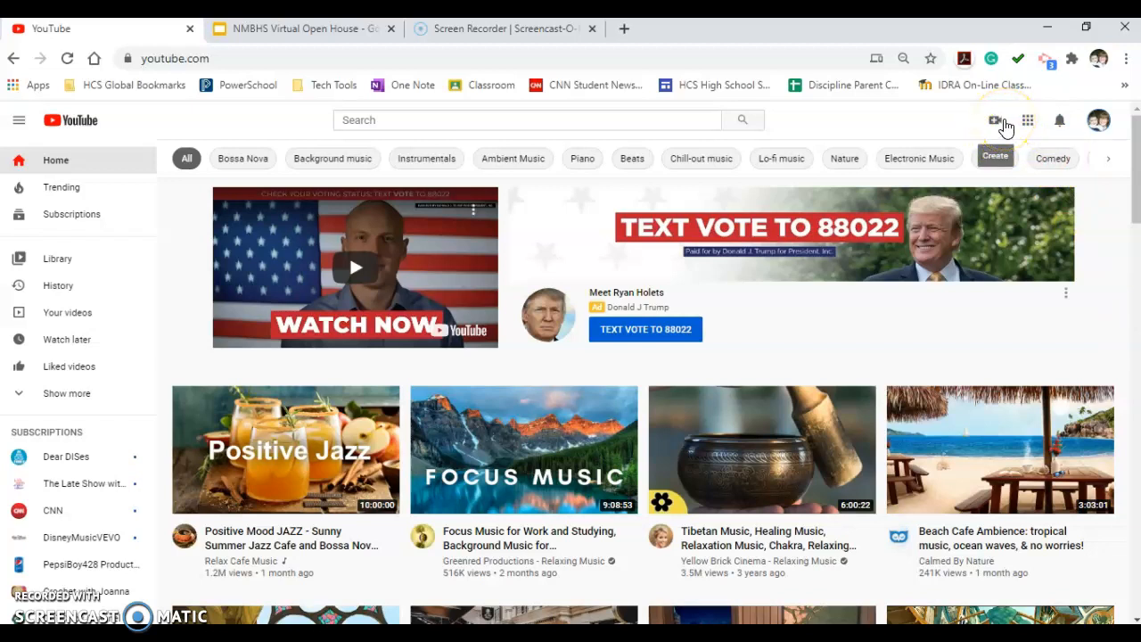
# Start a video upload on YouTube and dismiss the new YouTube Studio announcement, closing its Learn More page.
pyautogui.click(1004, 125)
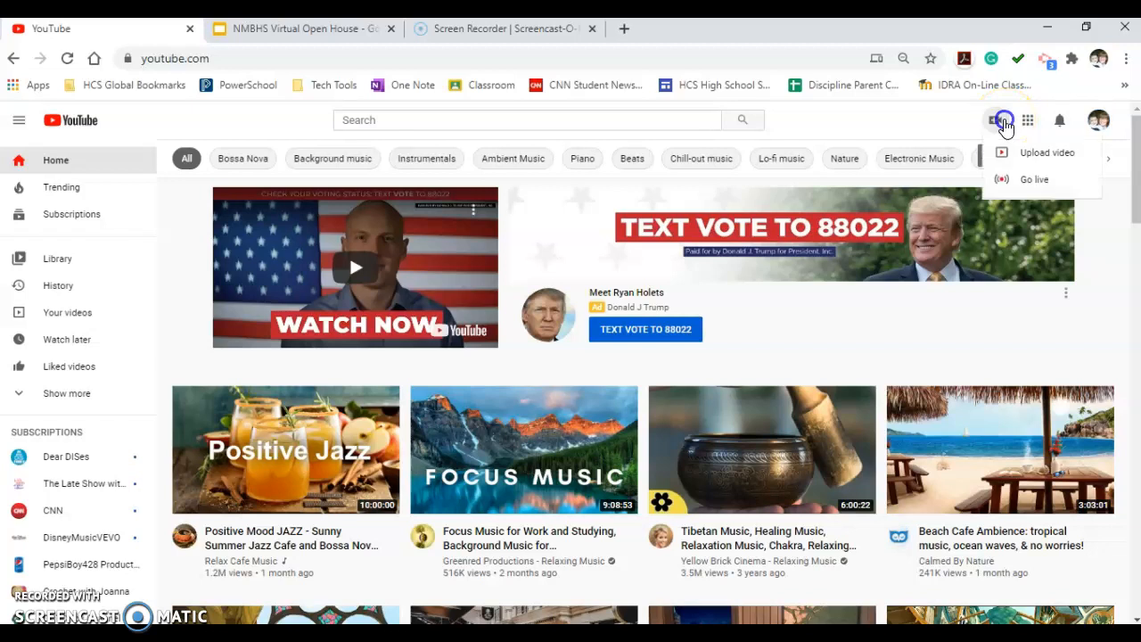
pyautogui.click(1023, 153)
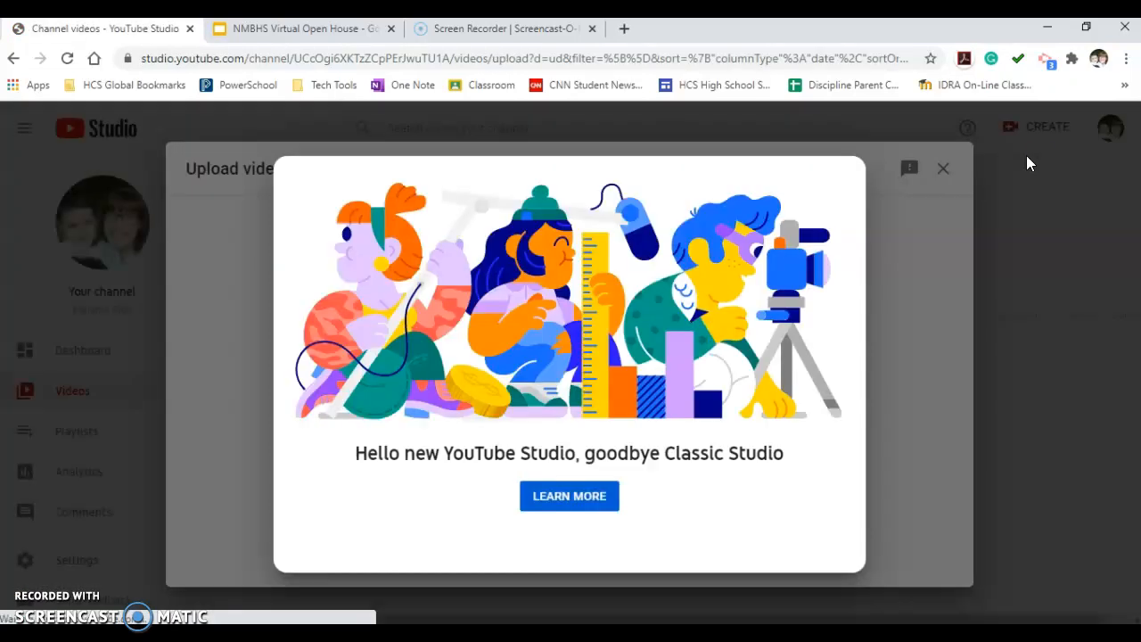
pyautogui.click(575, 496)
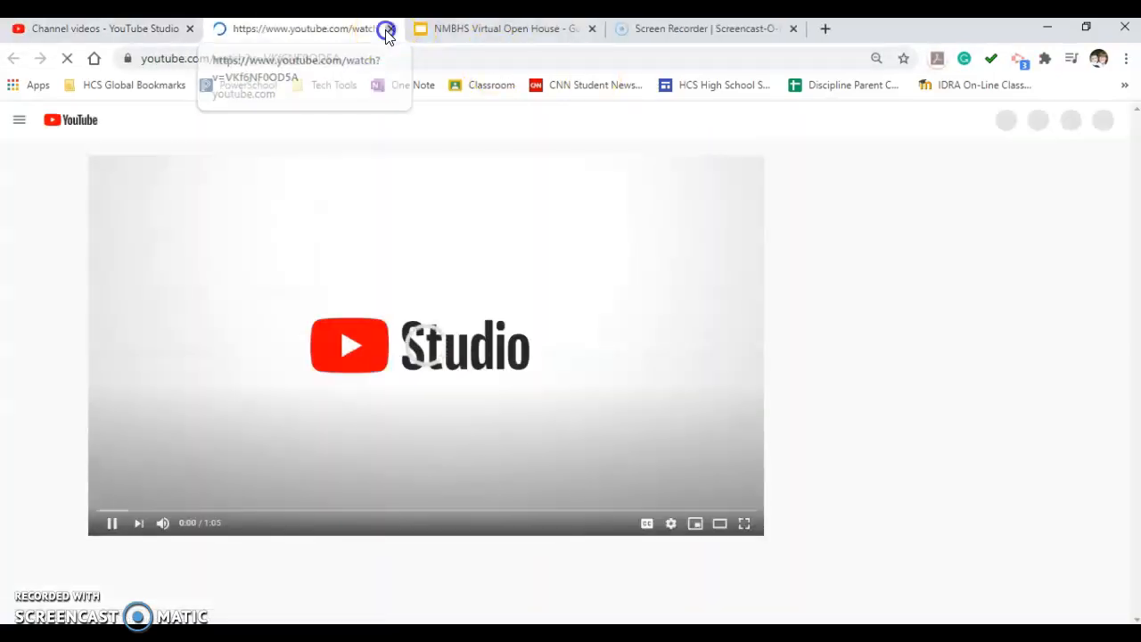
pyautogui.click(391, 28)
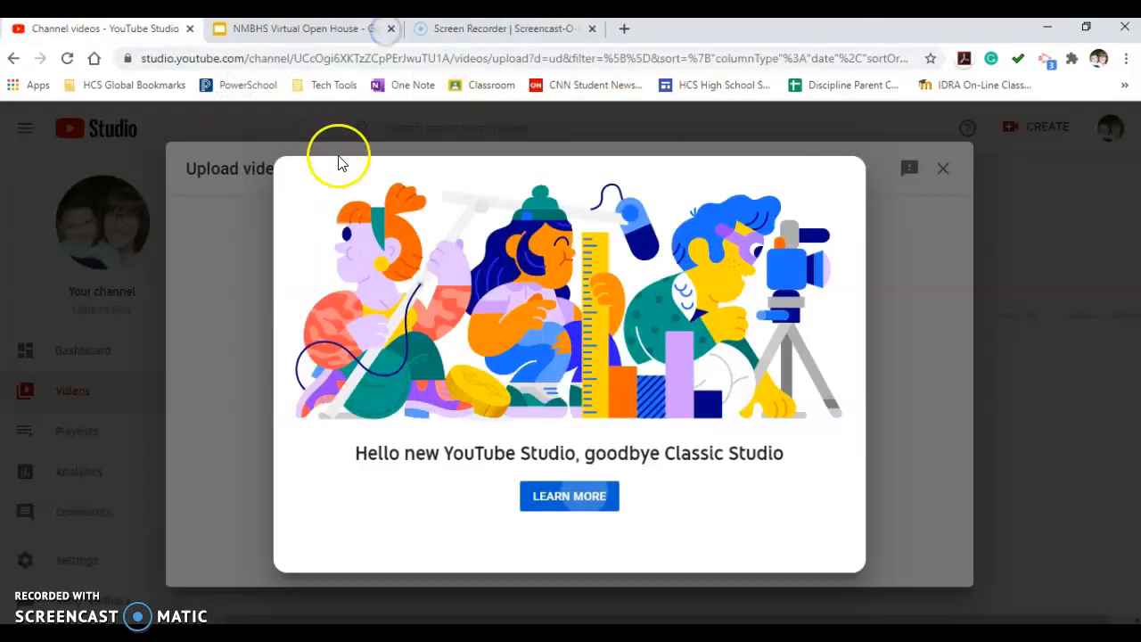
pyautogui.click(333, 151)
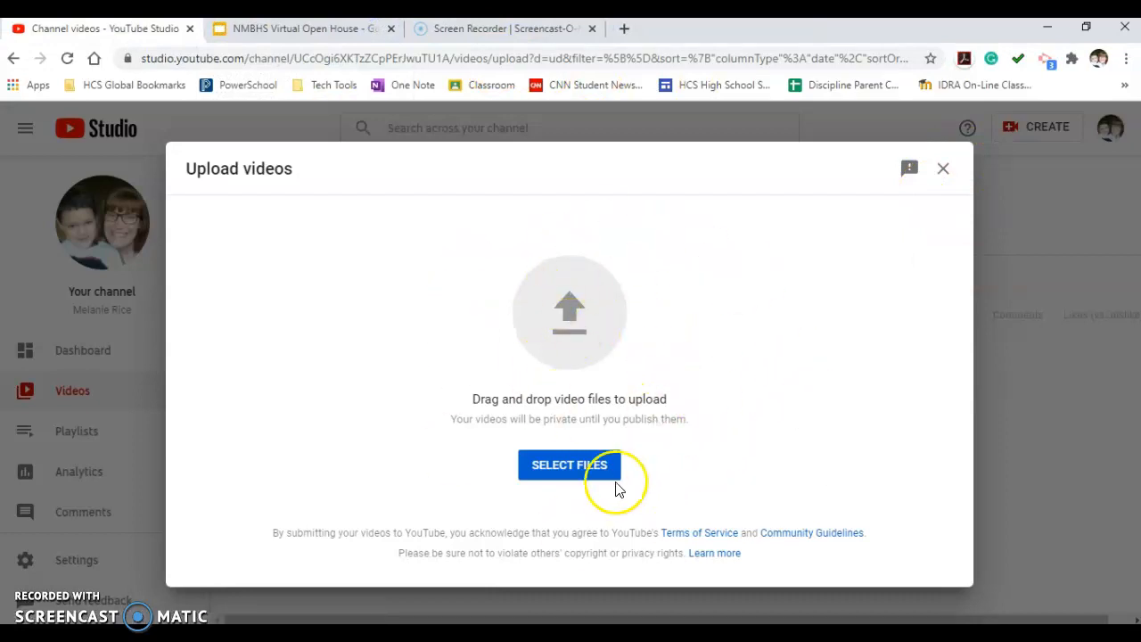
# Choose WIN_20200826_14_36_17_Pro from the Camera Roll folder in Pictures as the file to upload.
pyautogui.click(588, 470)
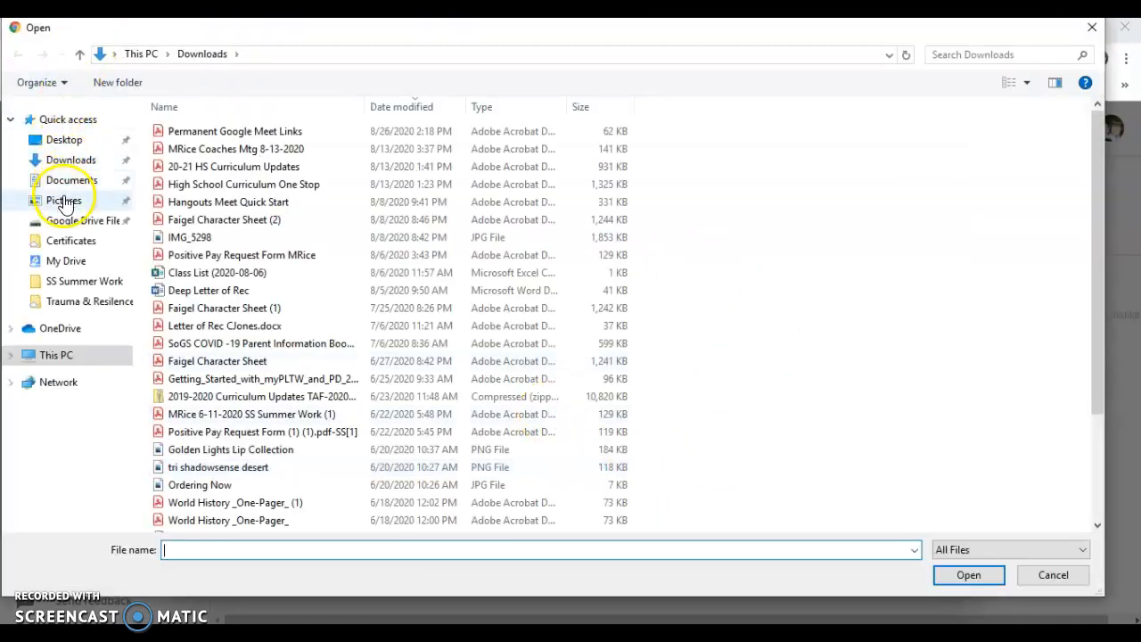
pyautogui.click(65, 201)
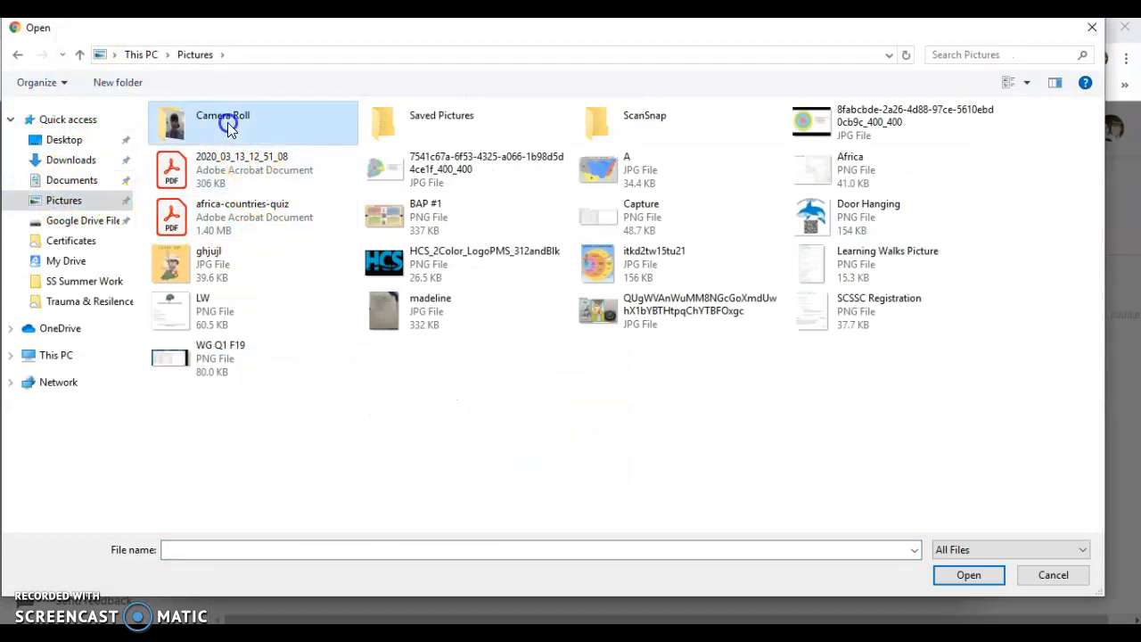
pyautogui.doubleClick(228, 127)
pyautogui.click(182, 130)
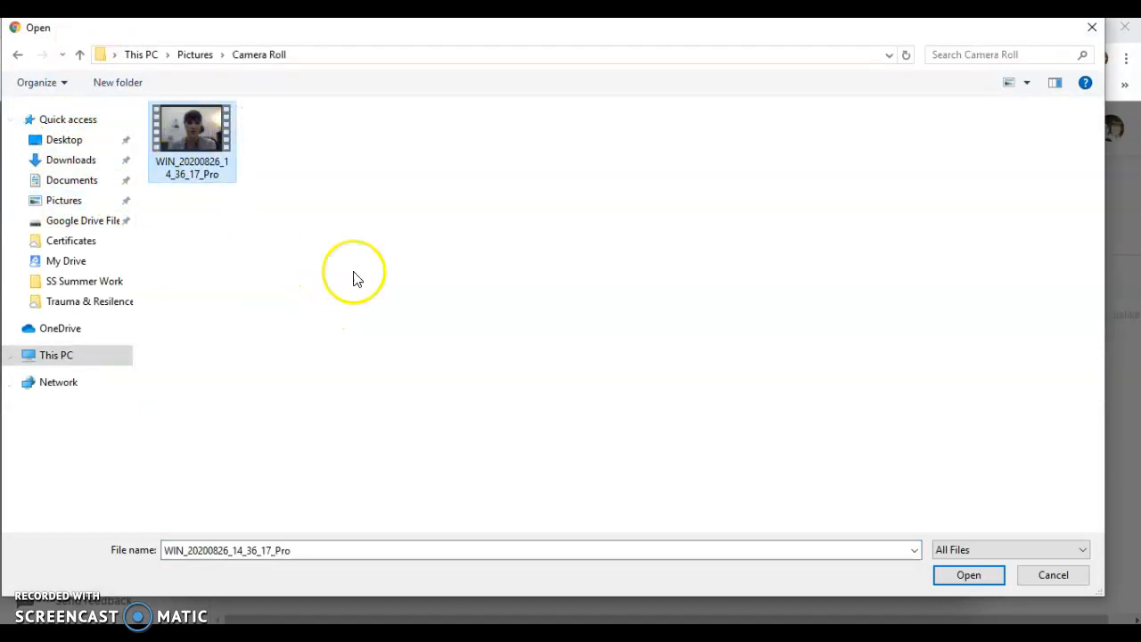
pyautogui.click(938, 575)
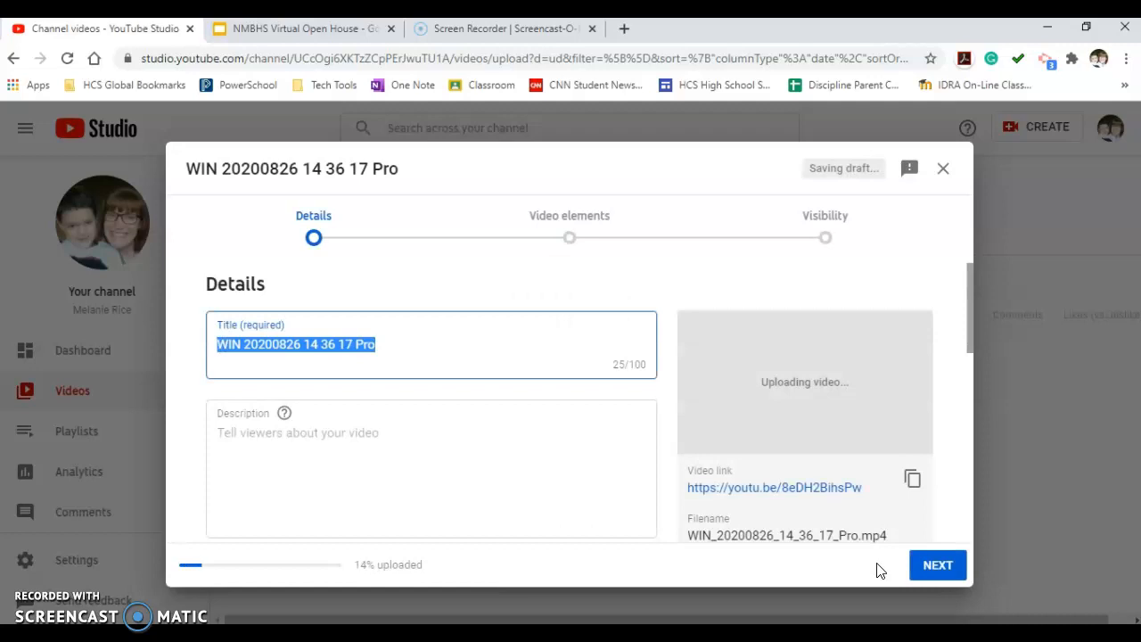
# Replace the video's title with "Sample Intro Video".
pyautogui.click(434, 347)
pyautogui.moveTo(430, 344); pyautogui.dragTo(234, 325)
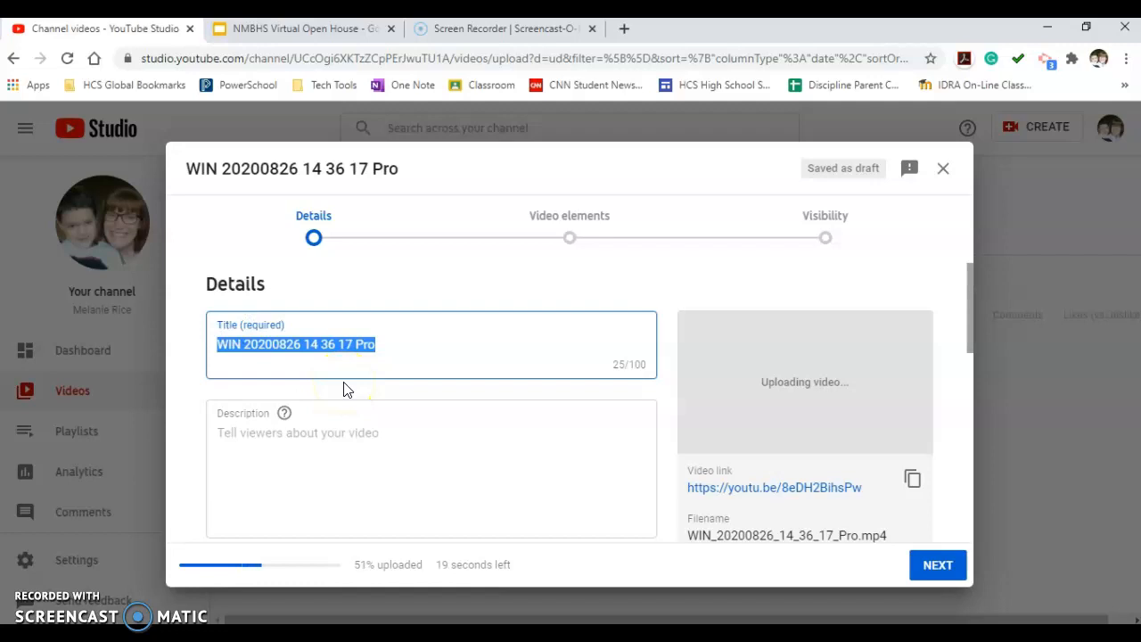
pyautogui.write('Sam')
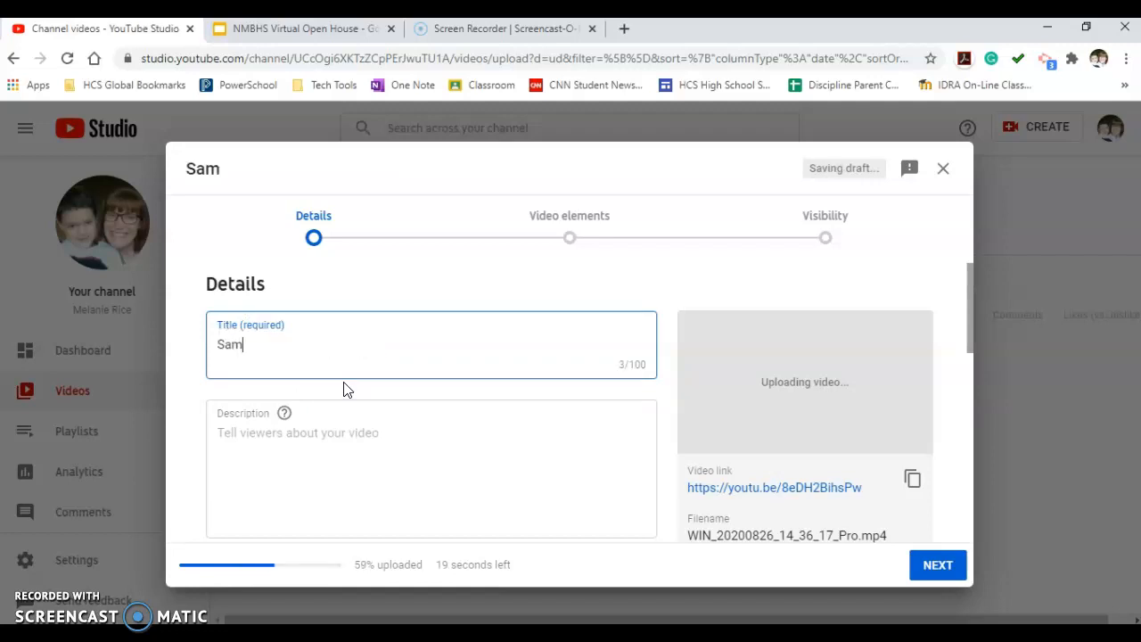
pyautogui.write('ple Intro Video')
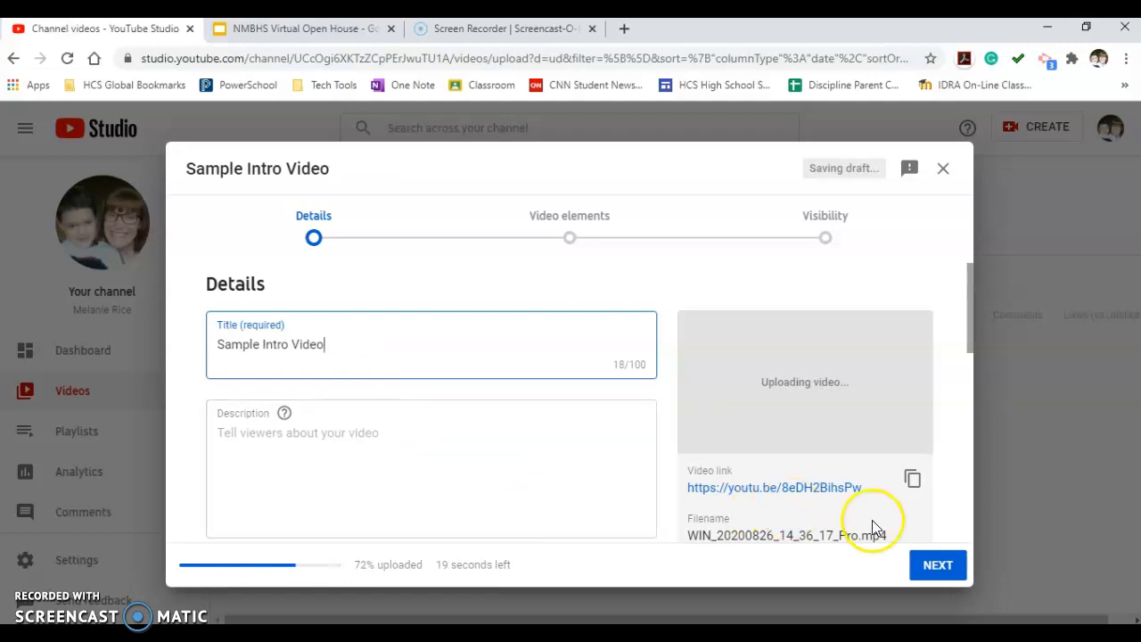
# Mark the video as not made for kids and proceed to the video elements stage.
pyautogui.scroll(-2, 872, 526)
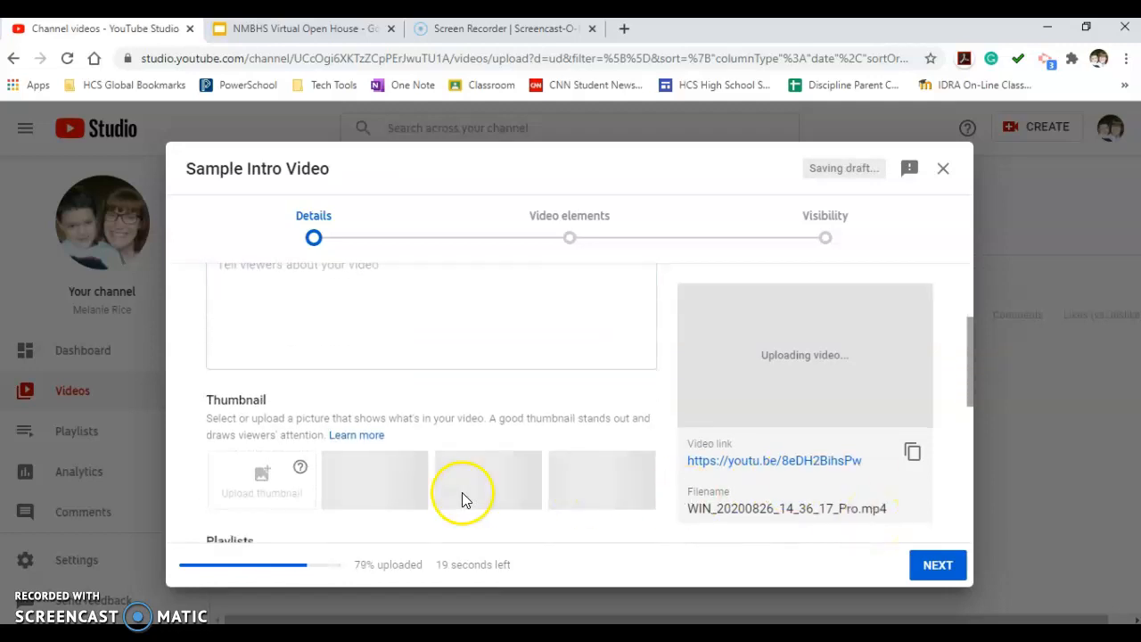
pyautogui.scroll(3, 398, 247)
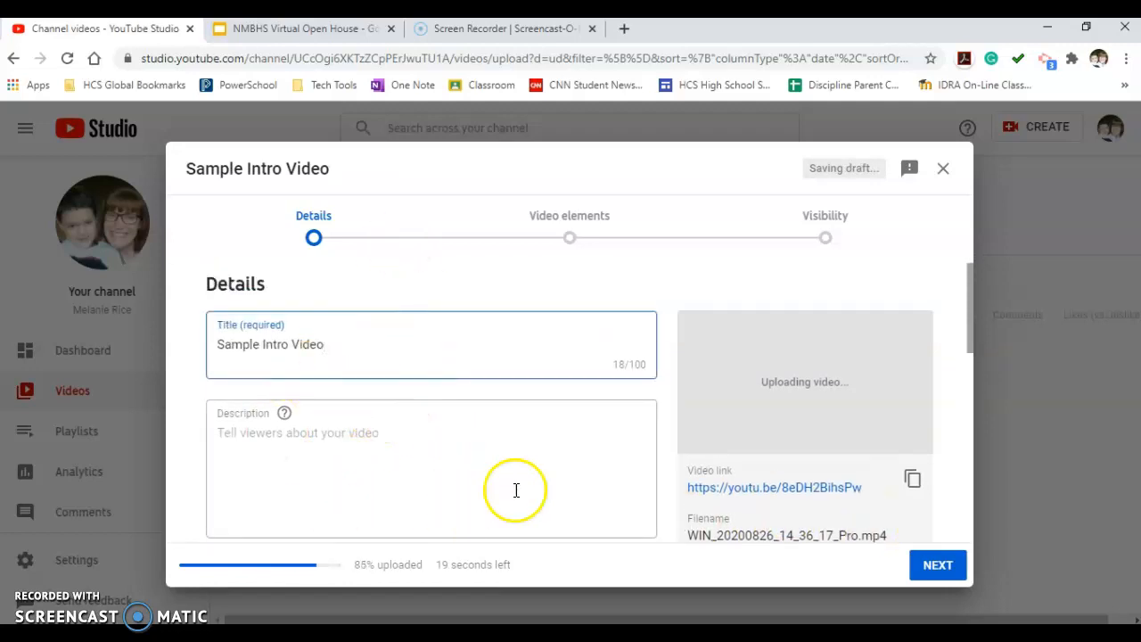
pyautogui.scroll(-3, 517, 472)
pyautogui.scroll(-4, 513, 459)
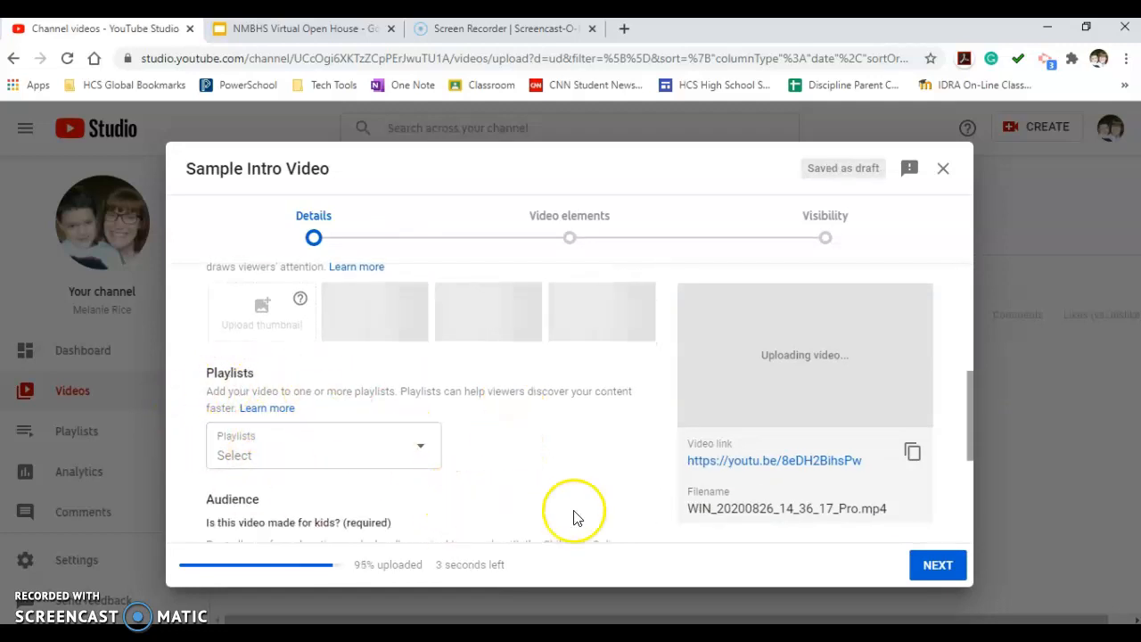
pyautogui.scroll(-2, 563, 489)
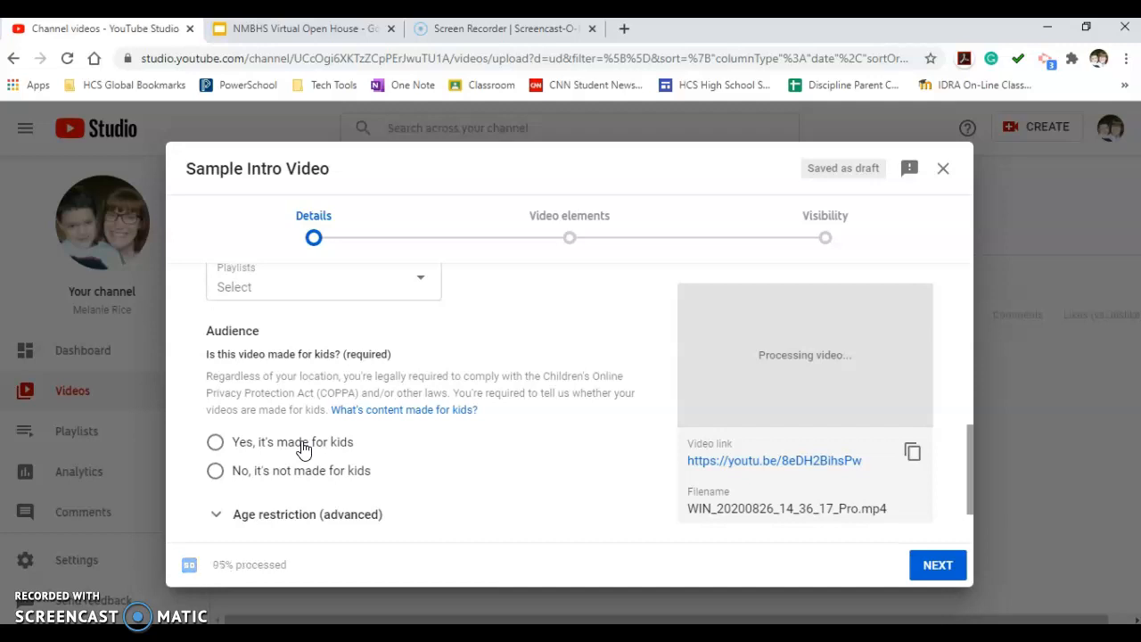
pyautogui.click(216, 471)
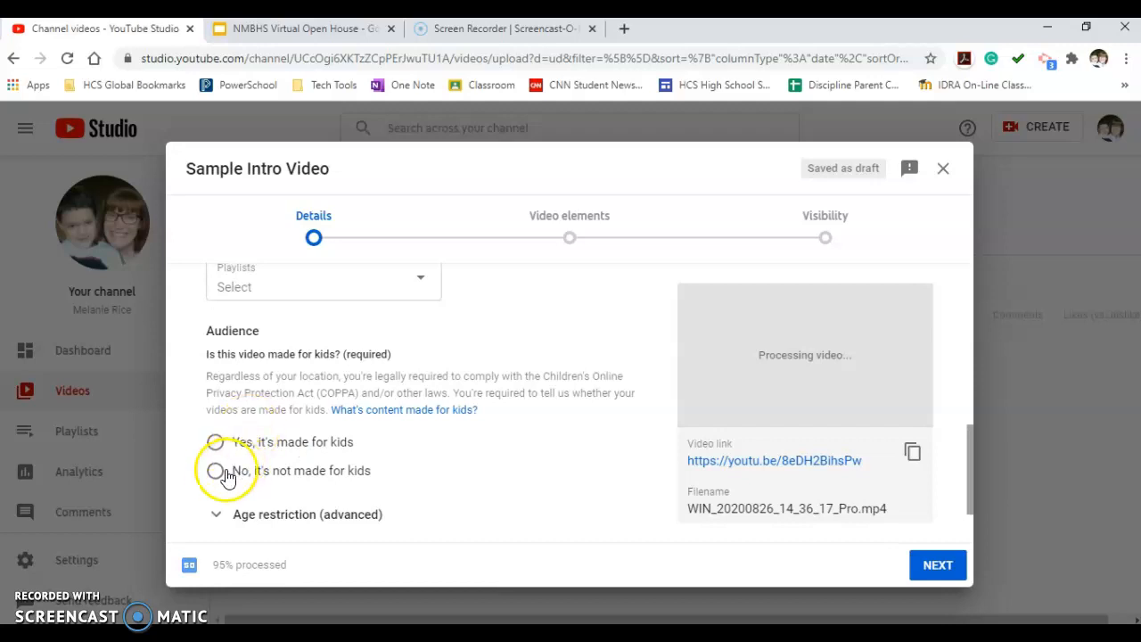
pyautogui.click(215, 472)
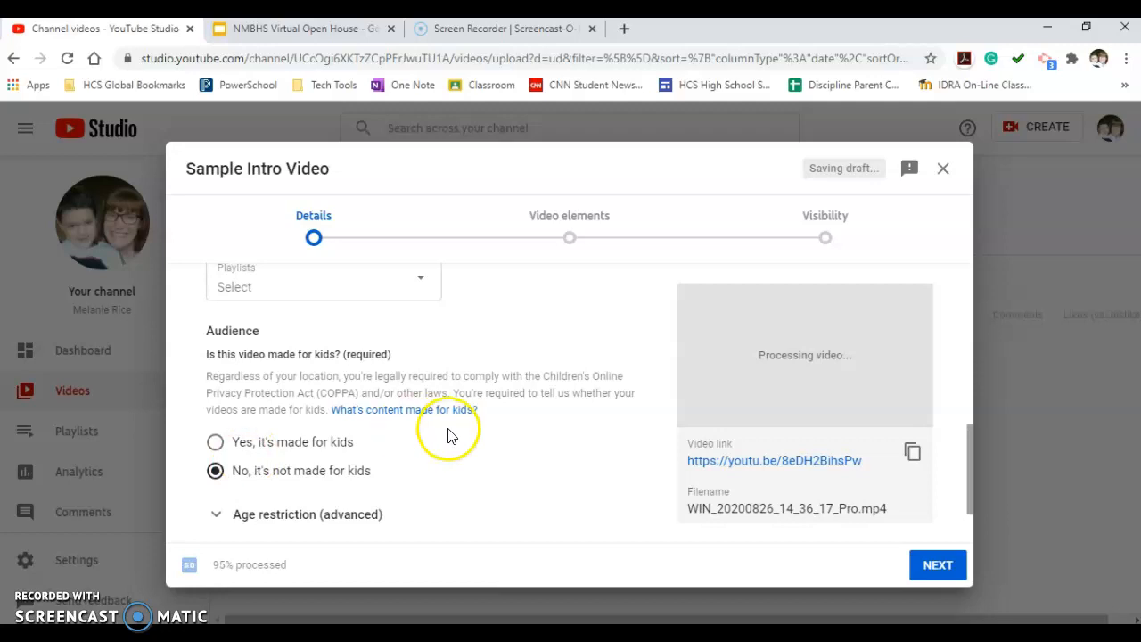
pyautogui.scroll(-2, 459, 441)
pyautogui.click(931, 571)
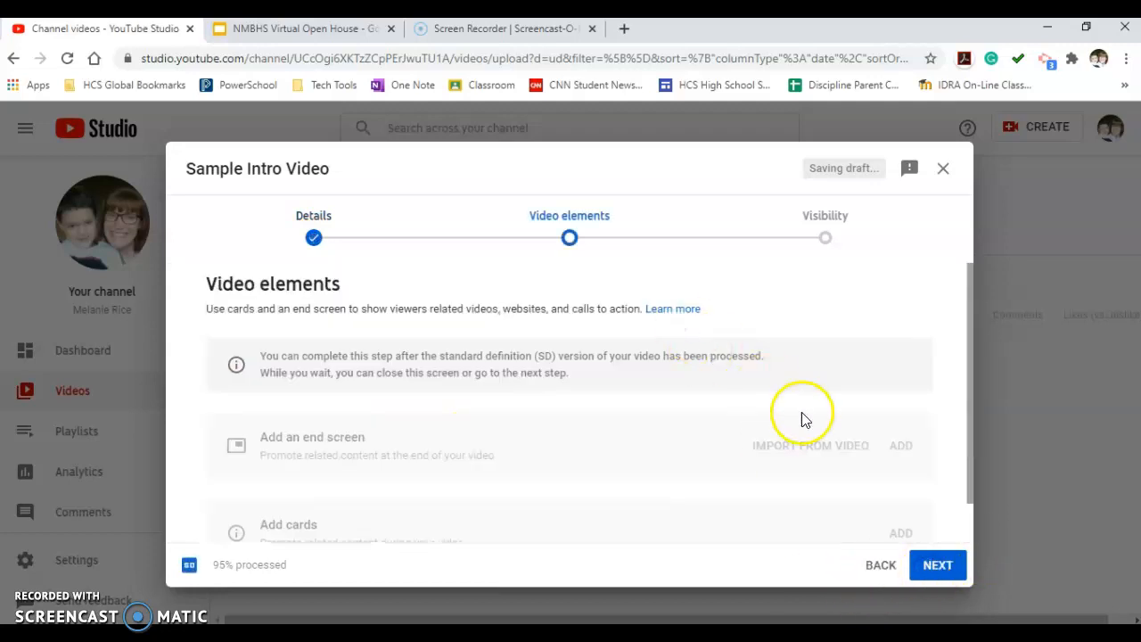
# Continue to the visibility settings without adding an end screen or cards.
pyautogui.click(969, 421)
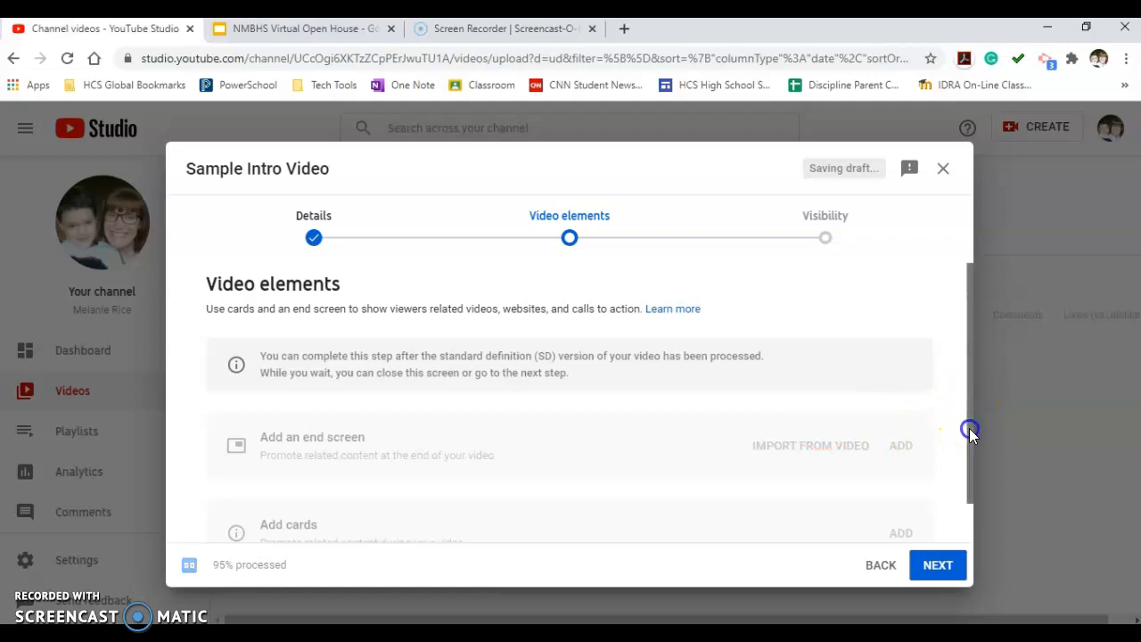
pyautogui.scroll(-1, 777, 468)
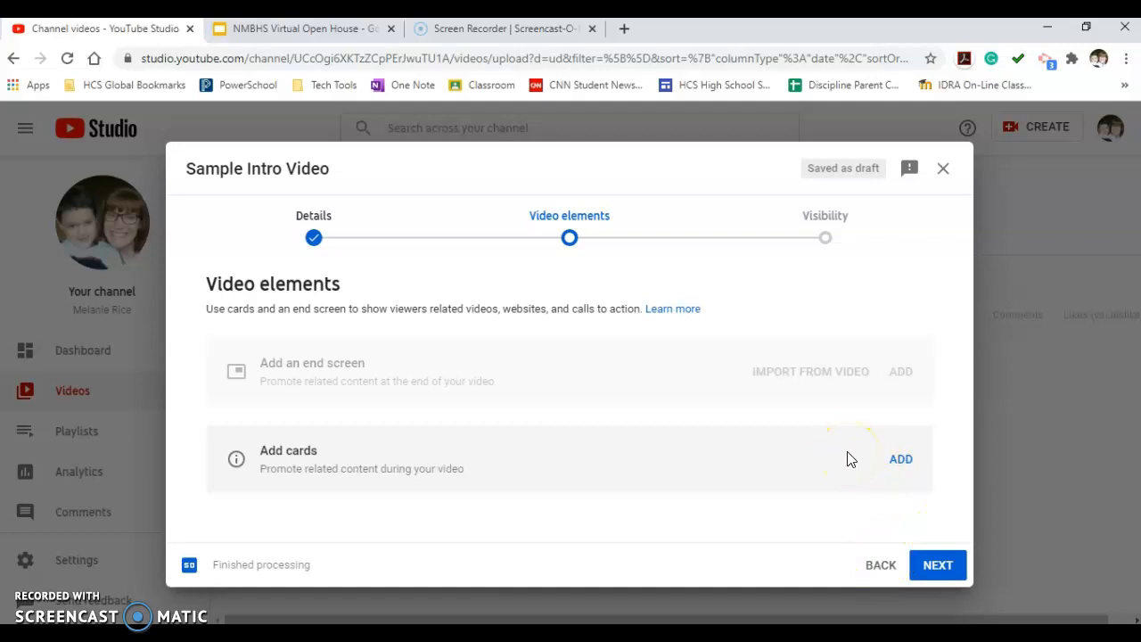
pyautogui.click(938, 567)
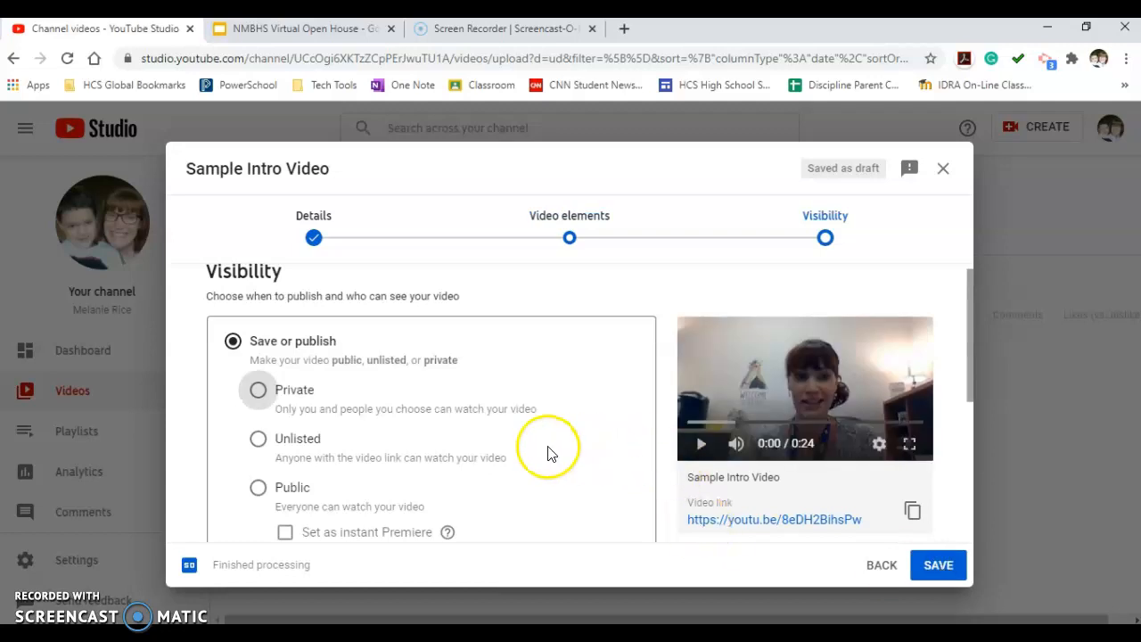
# Choose Public as the video's visibility and review the remaining publishing options.
pyautogui.scroll(-2, 547, 453)
pyautogui.scroll(1, 550, 454)
pyautogui.scroll(1, 550, 454)
pyautogui.click(258, 487)
pyautogui.scroll(-1, 522, 498)
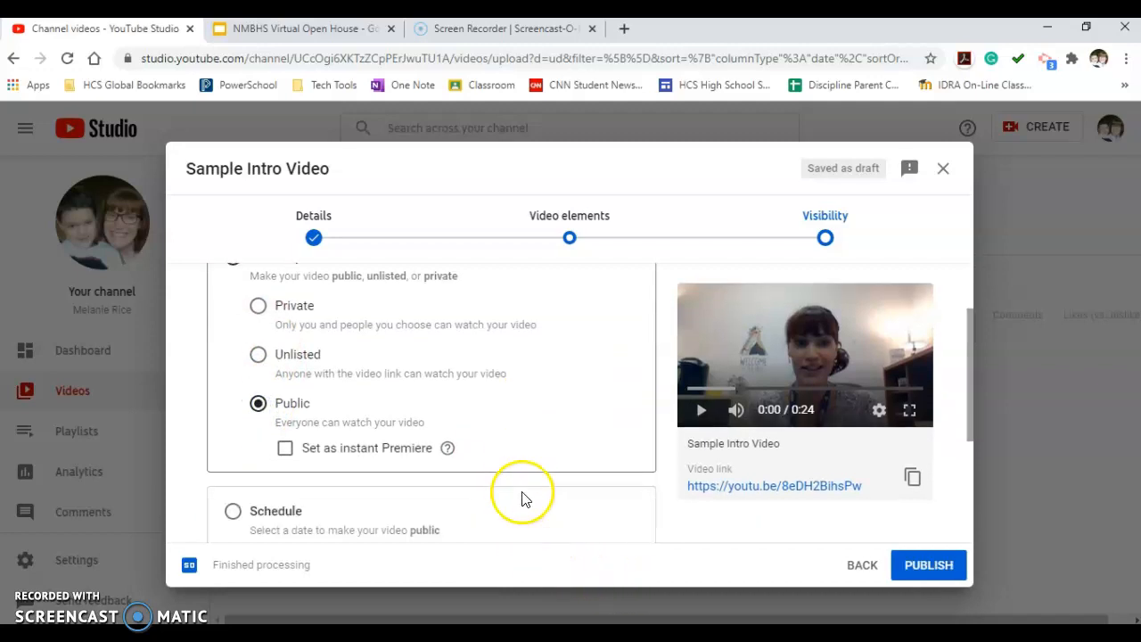
pyautogui.scroll(1, 488, 477)
pyautogui.scroll(1, 489, 472)
pyautogui.scroll(-1, 491, 473)
pyautogui.scroll(1, 484, 466)
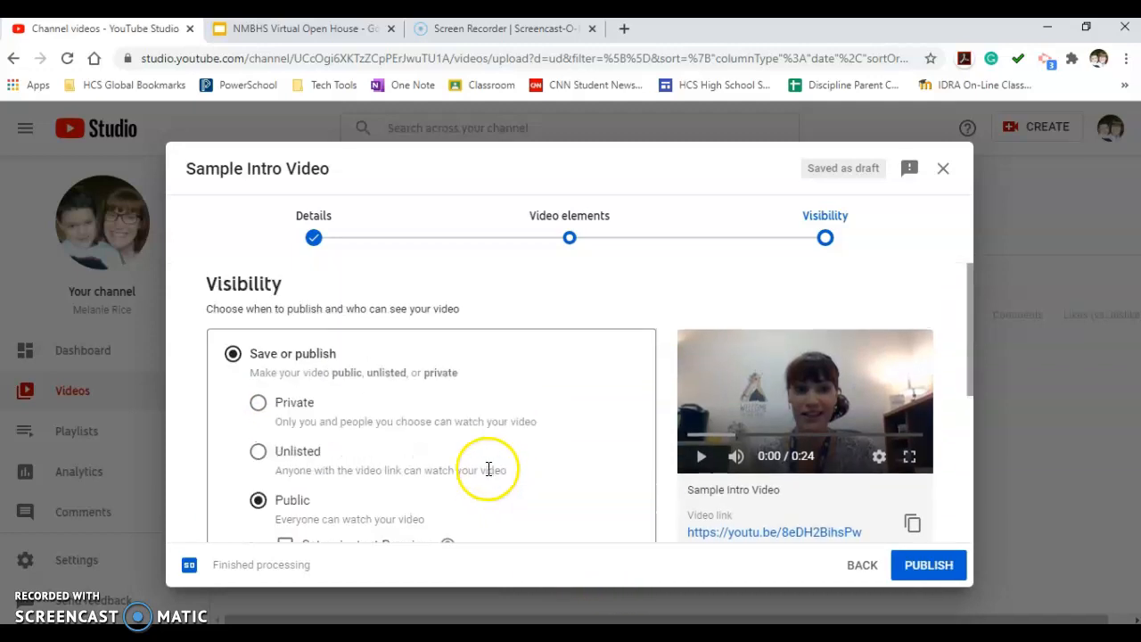
# Set the video's visibility to Unlisted and save it.
pyautogui.click(258, 451)
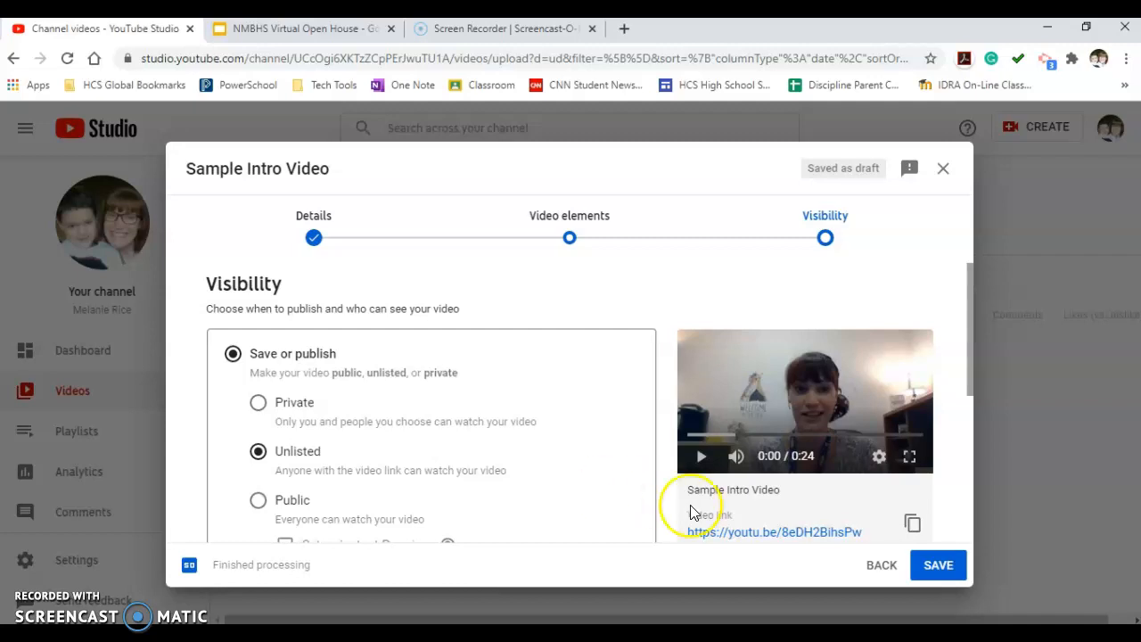
pyautogui.scroll(-2, 630, 496)
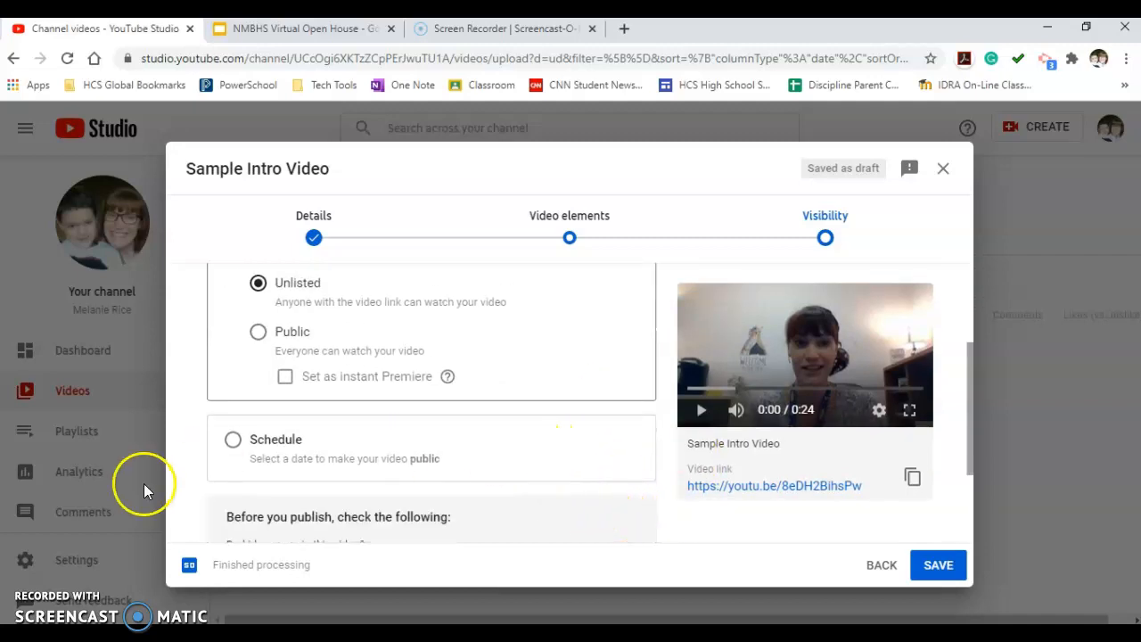
pyautogui.scroll(-2, 507, 473)
pyautogui.scroll(3, 509, 476)
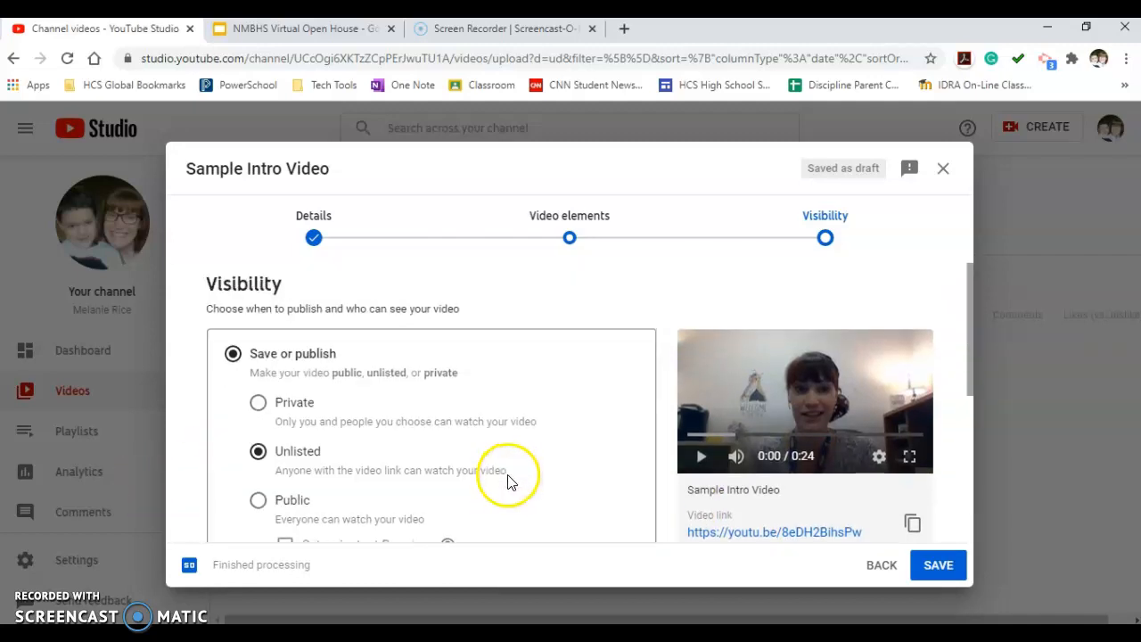
pyautogui.click(947, 568)
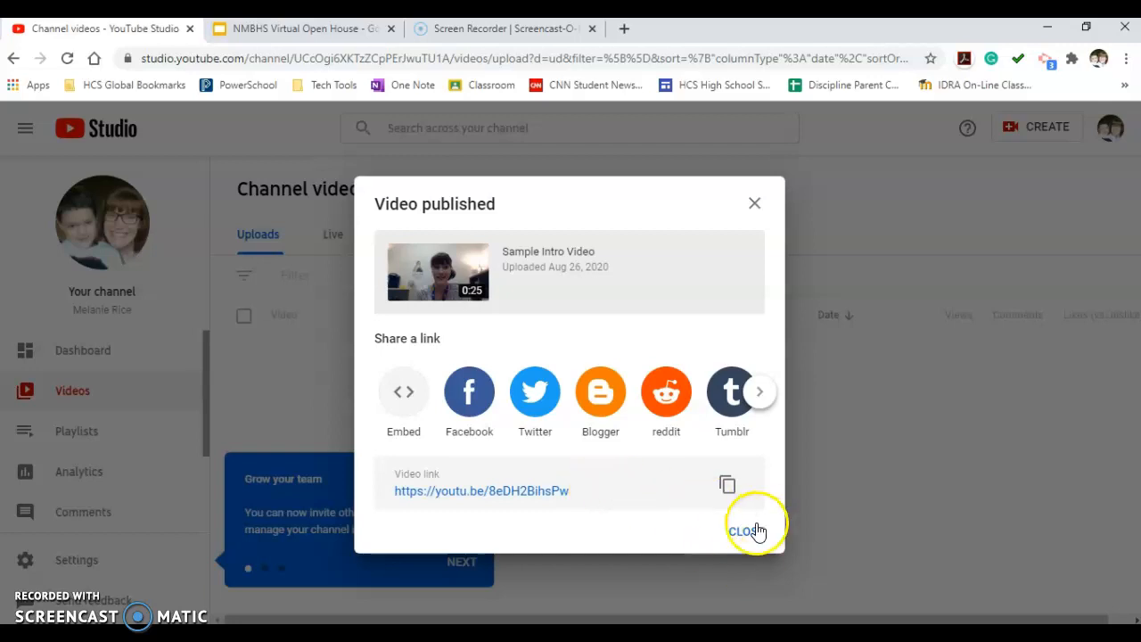
# Copy the published video's link, then close the publishing confirmation and the "Grow your team" tip.
pyautogui.click(728, 484)
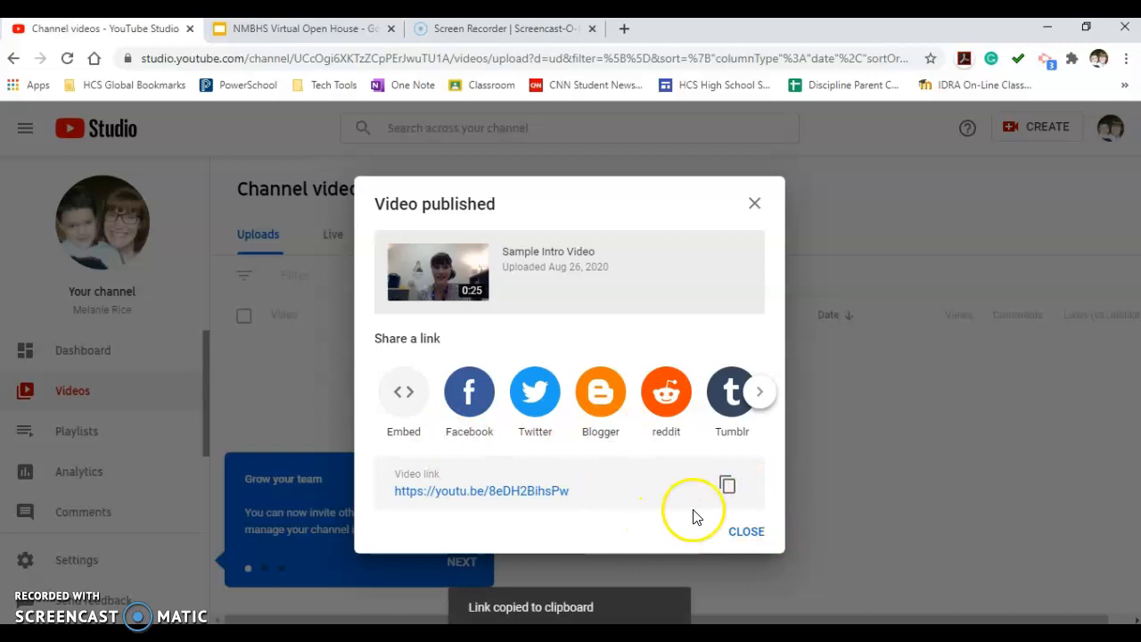
pyautogui.click(743, 533)
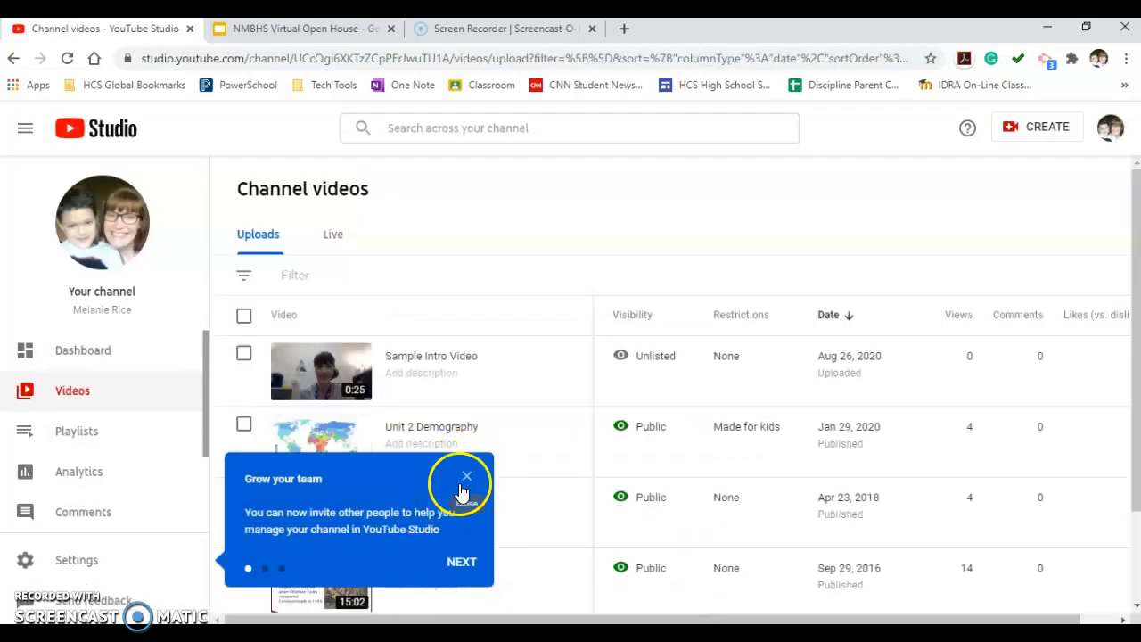
pyautogui.click(461, 483)
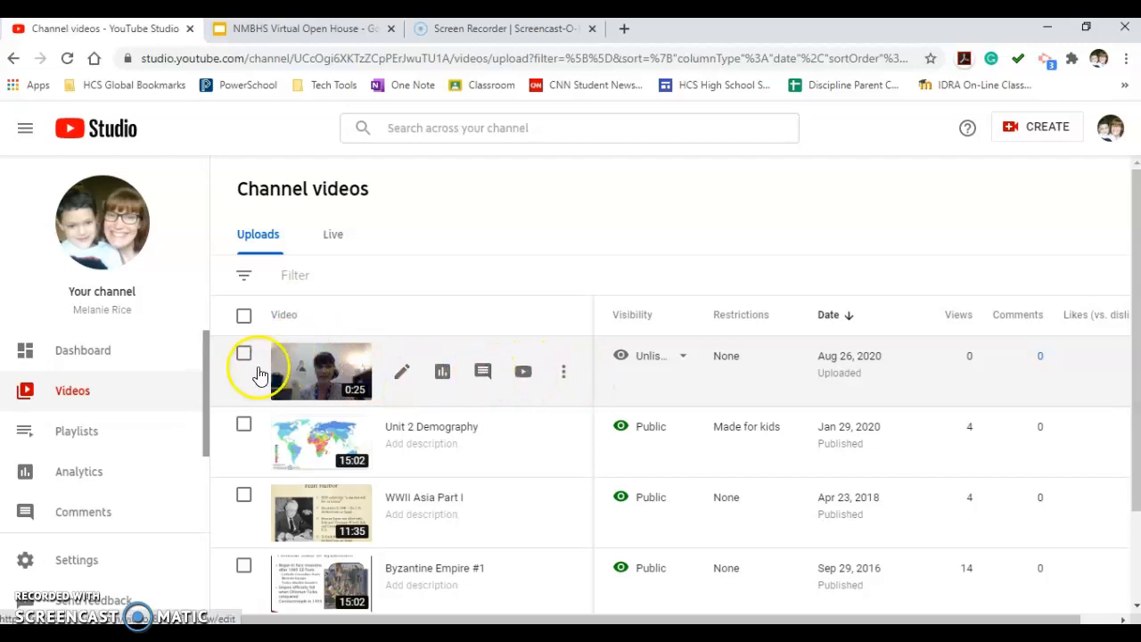
# Get the shareable link of Sample Intro Video from its options in the channel's video list.
pyautogui.click(557, 378)
pyautogui.click(504, 401)
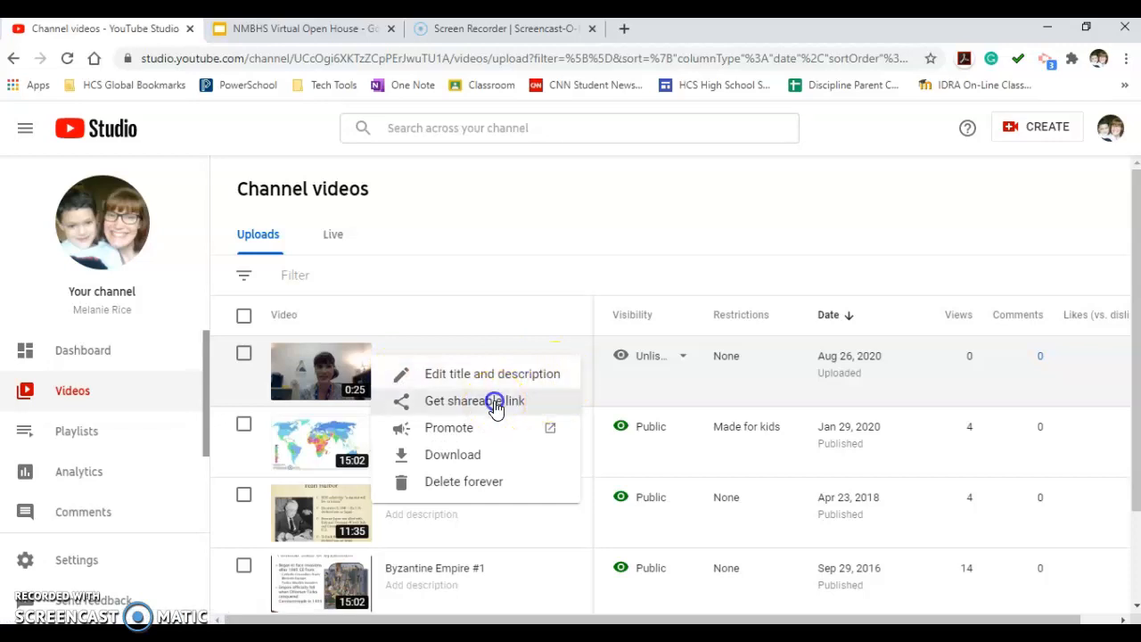